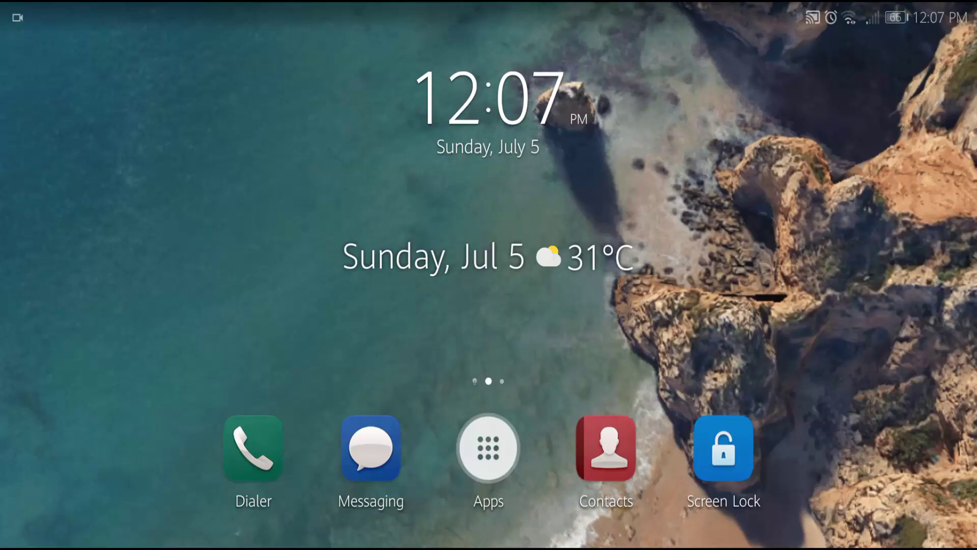
Show all installed apps and scroll down until ES File Explorer appears.
{"action": "left_click", "coordinate": [489, 448]}
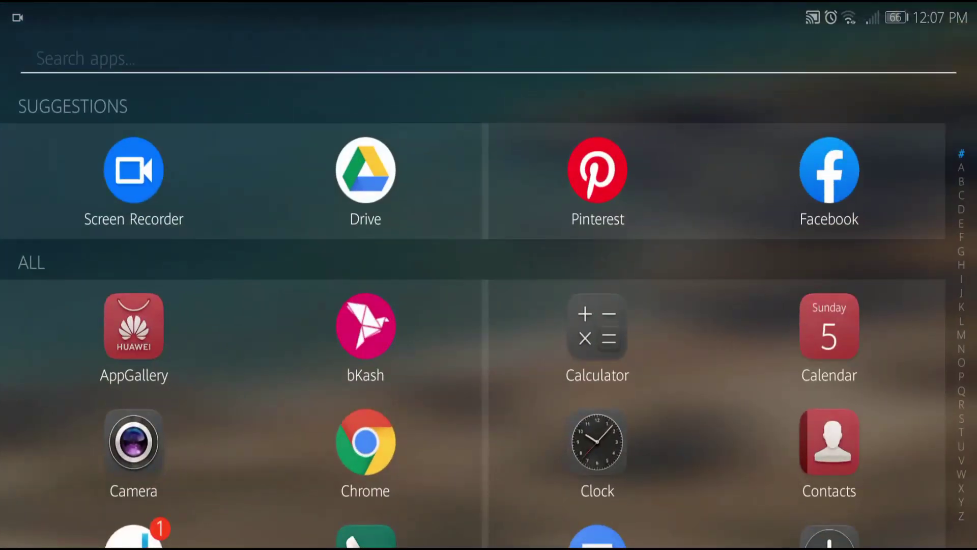
{"action": "scroll", "coordinate": [697, 329], "scroll_direction": "down", "scroll_amount": 2}
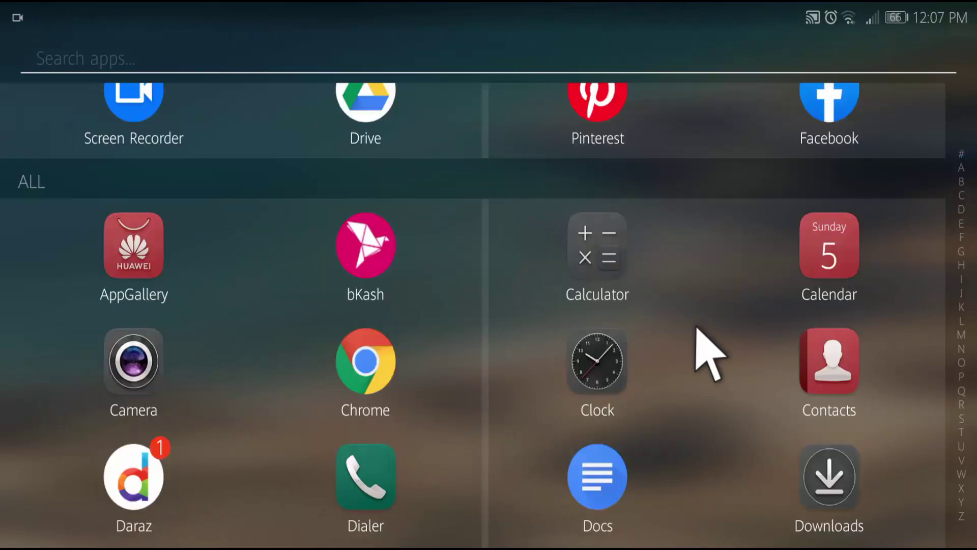
{"action": "scroll", "coordinate": [698, 333], "scroll_direction": "down", "scroll_amount": 4}
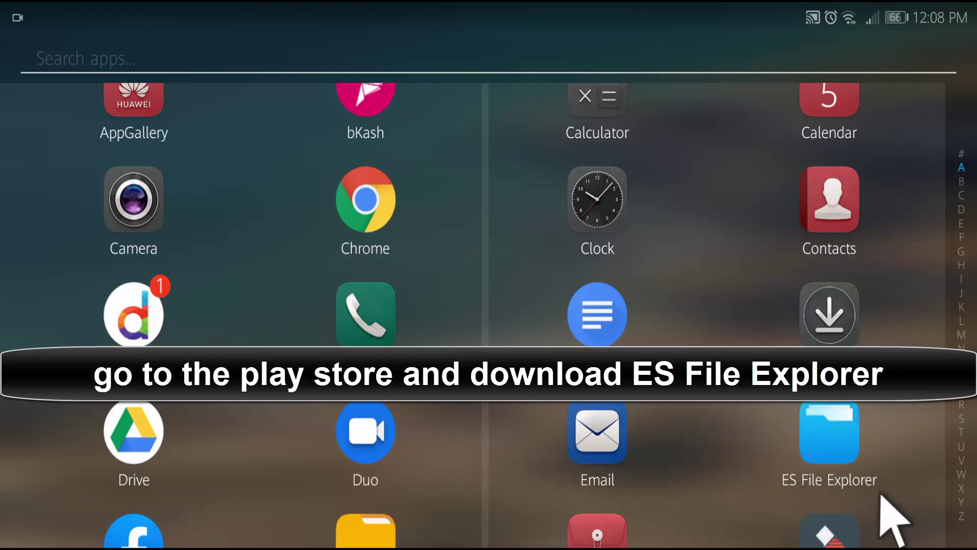
Launch ES File Explorer and look over its home screen.
{"action": "left_click", "coordinate": [827, 427]}
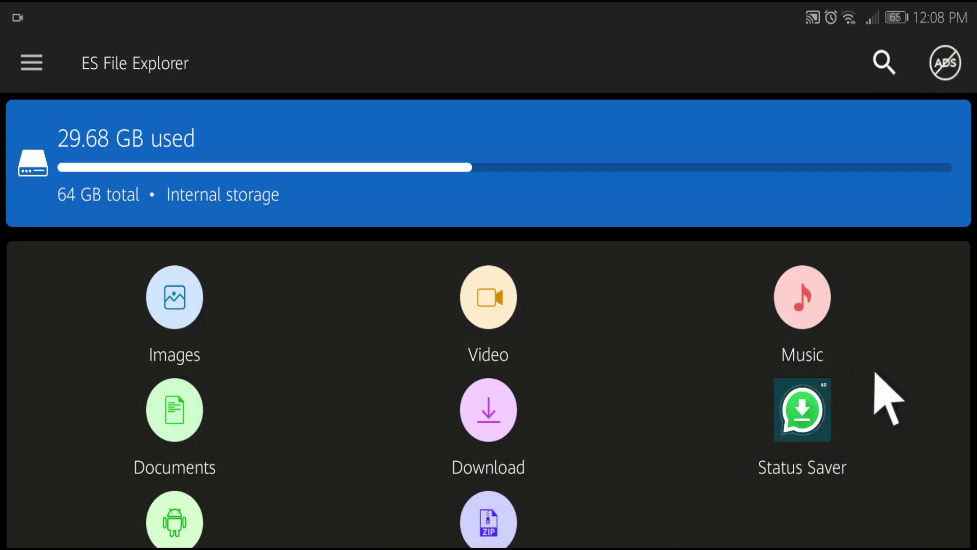
{"action": "scroll", "coordinate": [876, 373], "scroll_direction": "down", "scroll_amount": 3}
{"action": "scroll", "coordinate": [889, 399], "scroll_direction": "up", "scroll_amount": 3}
{"action": "scroll", "coordinate": [281, 323], "scroll_direction": "down", "scroll_amount": 2}
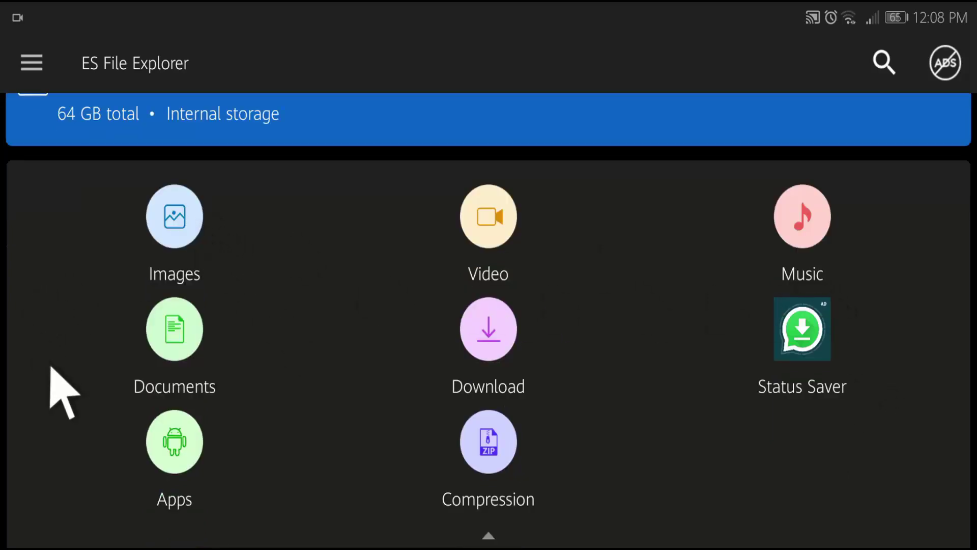
{"action": "scroll", "coordinate": [299, 290], "scroll_direction": "up", "scroll_amount": 2}
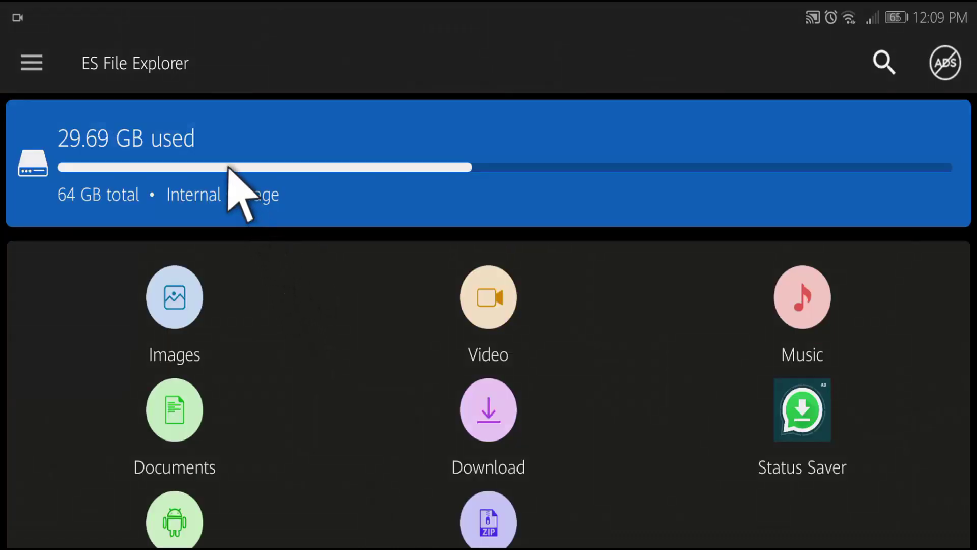
Browse the phone's internal storage and open the Documents folder.
{"action": "left_click", "coordinate": [211, 152]}
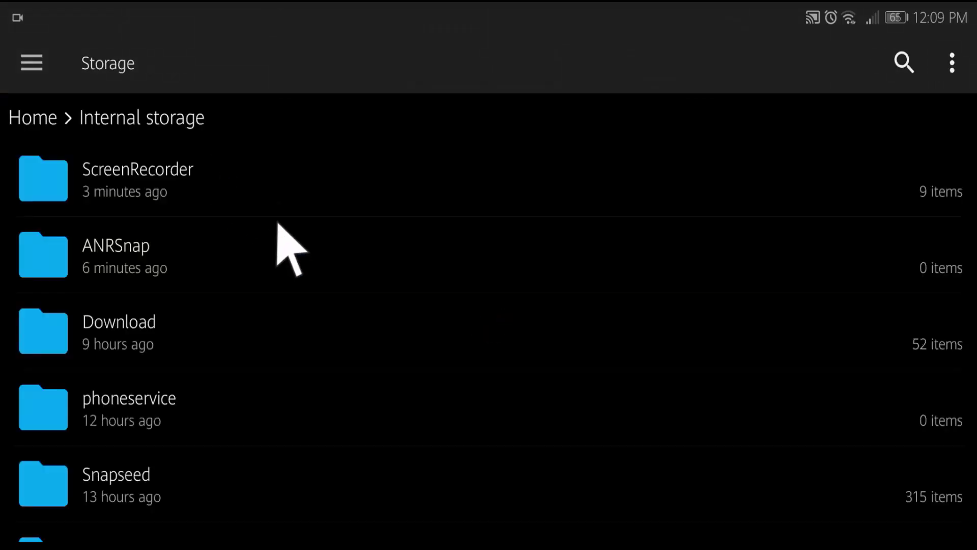
{"action": "scroll", "coordinate": [278, 226], "scroll_direction": "down", "scroll_amount": 2}
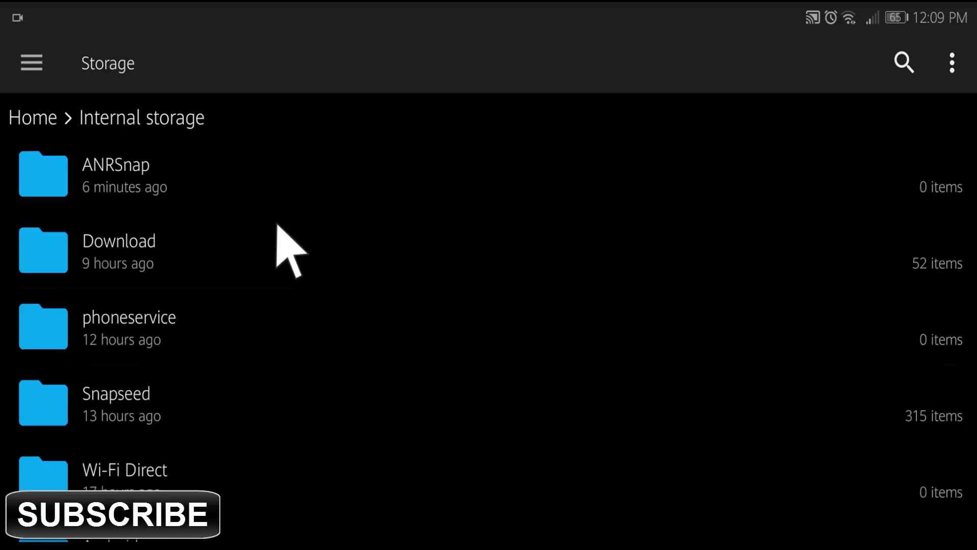
{"action": "scroll", "coordinate": [278, 225], "scroll_direction": "down", "scroll_amount": 5}
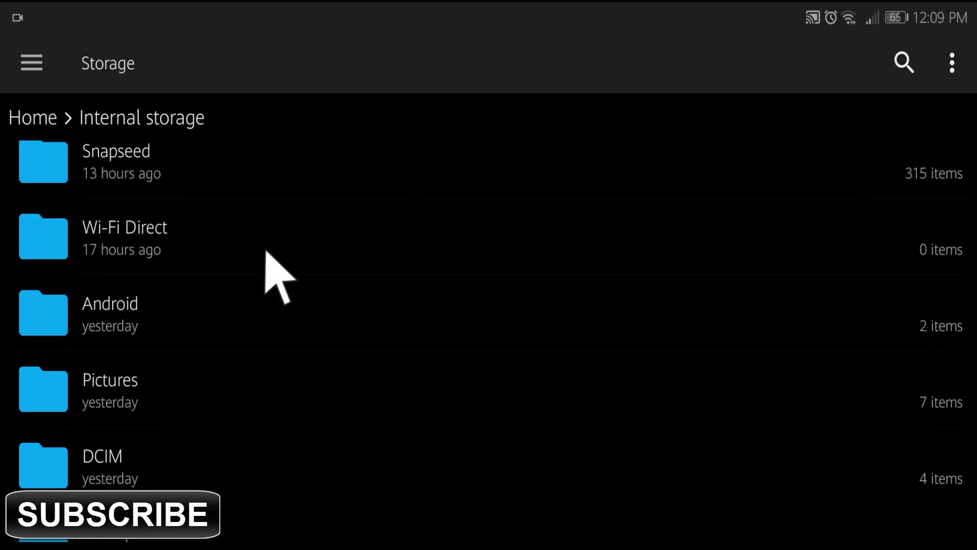
{"action": "scroll", "coordinate": [240, 262], "scroll_direction": "down", "scroll_amount": 10}
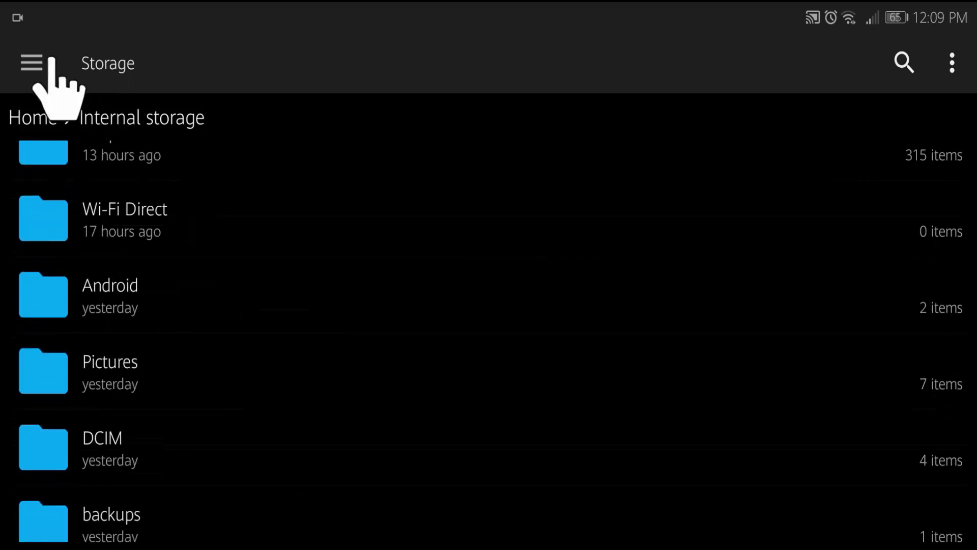
{"action": "left_click", "coordinate": [44, 66]}
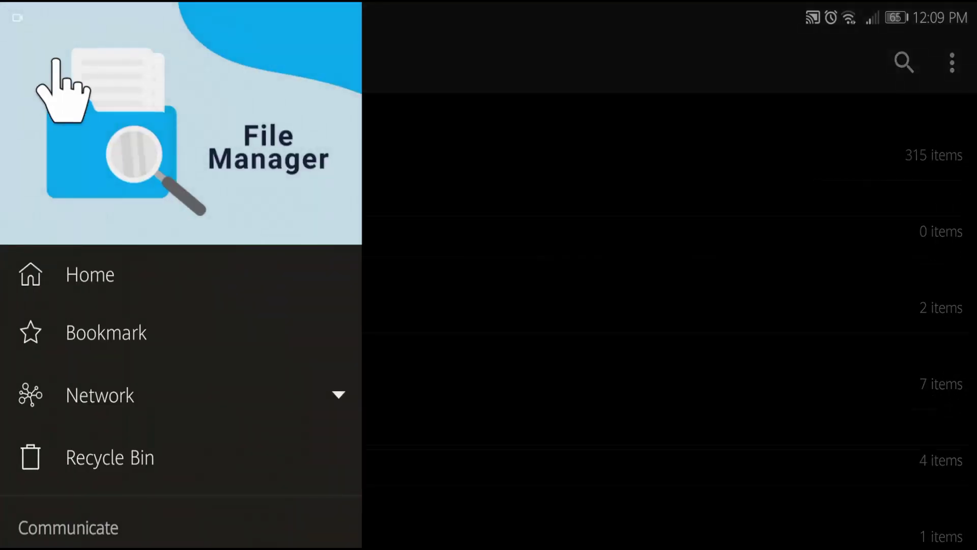
{"action": "left_click", "coordinate": [413, 111]}
{"action": "scroll", "coordinate": [301, 315], "scroll_direction": "down", "scroll_amount": 10}
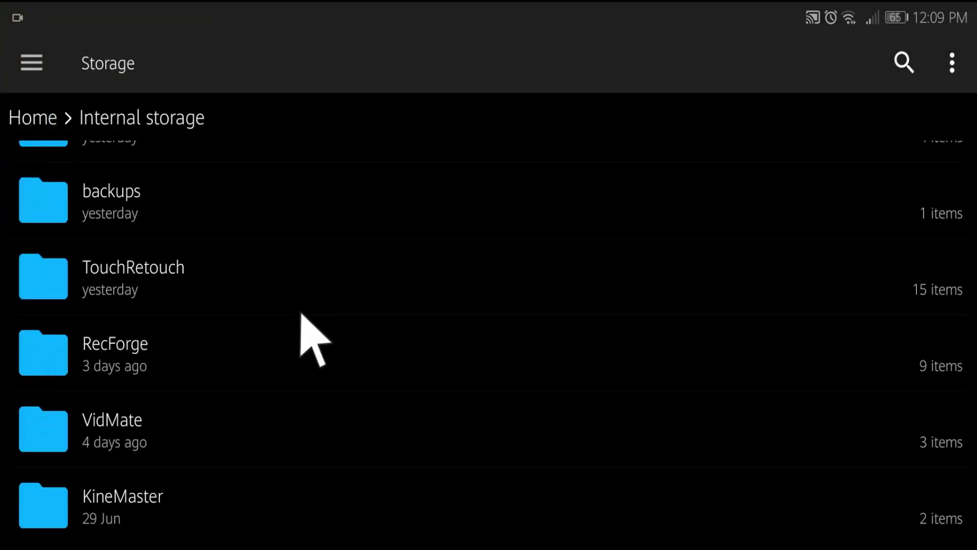
{"action": "scroll", "coordinate": [301, 314], "scroll_direction": "down", "scroll_amount": 8}
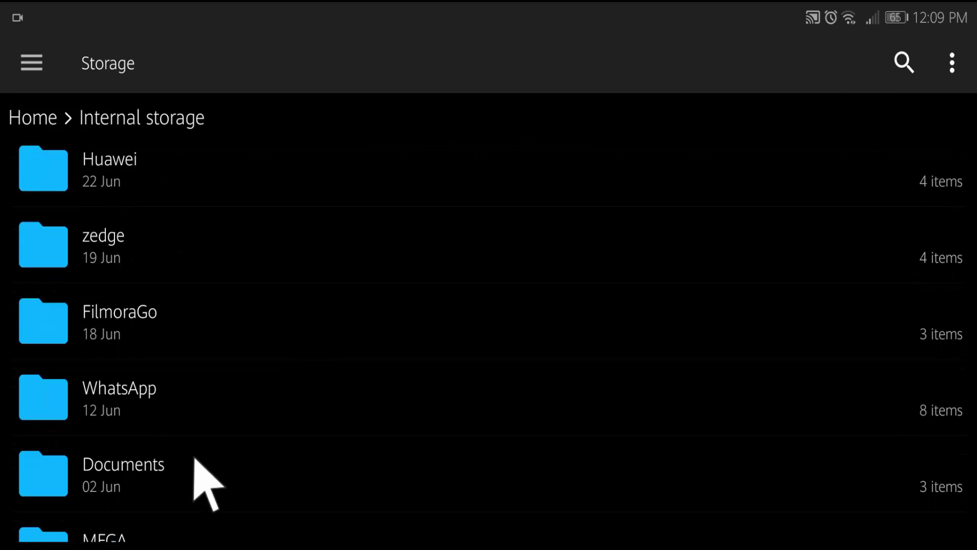
{"action": "left_click", "coordinate": [188, 461]}
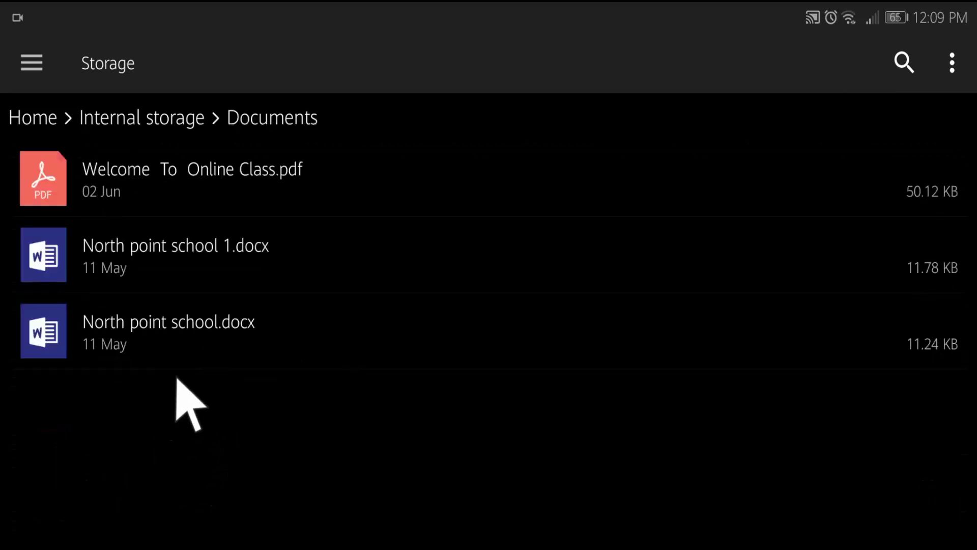
Select North point school.docx and North point school 1.docx and choose Zip to compress them.
{"action": "left_click", "coordinate": [184, 263]}
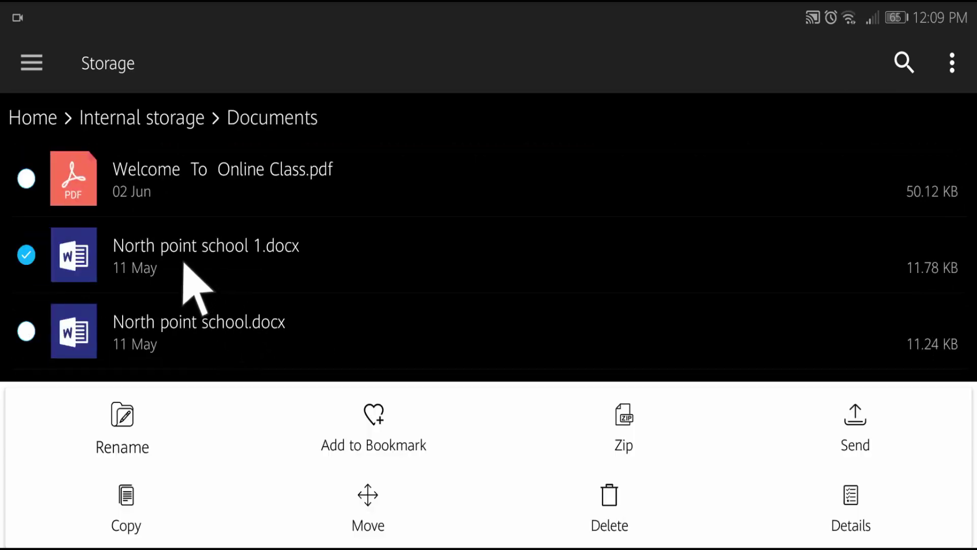
{"action": "right_click", "coordinate": [150, 312]}
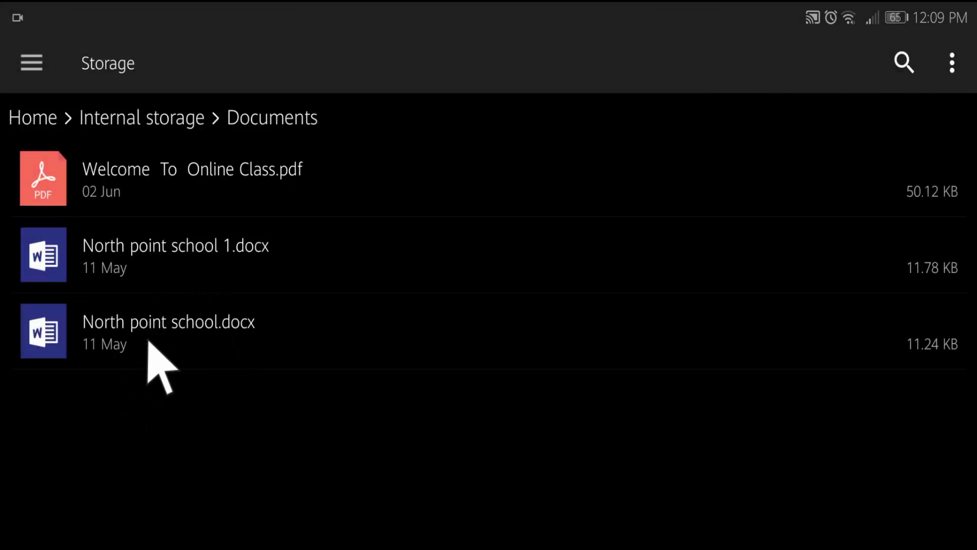
{"action": "left_click", "coordinate": [149, 342]}
{"action": "left_click", "coordinate": [24, 252]}
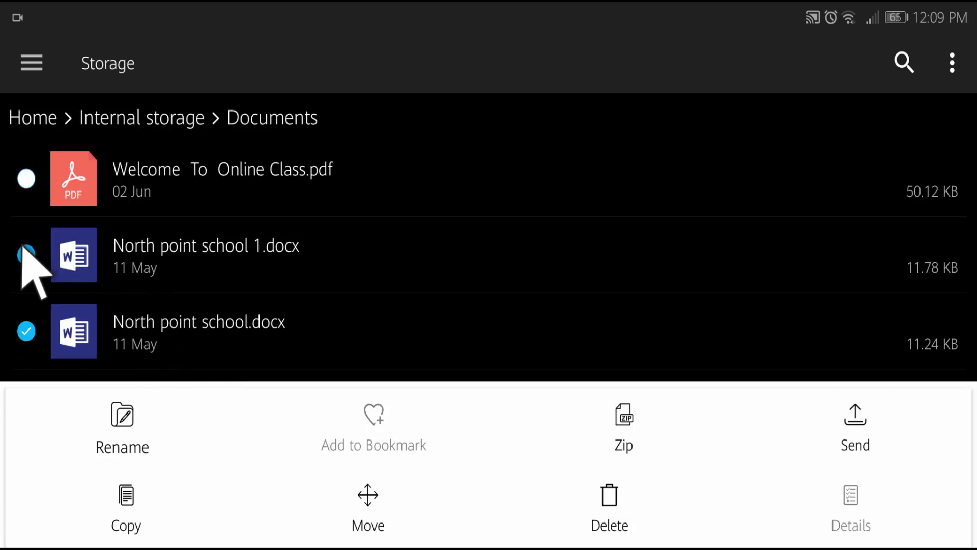
{"action": "left_click", "coordinate": [626, 409]}
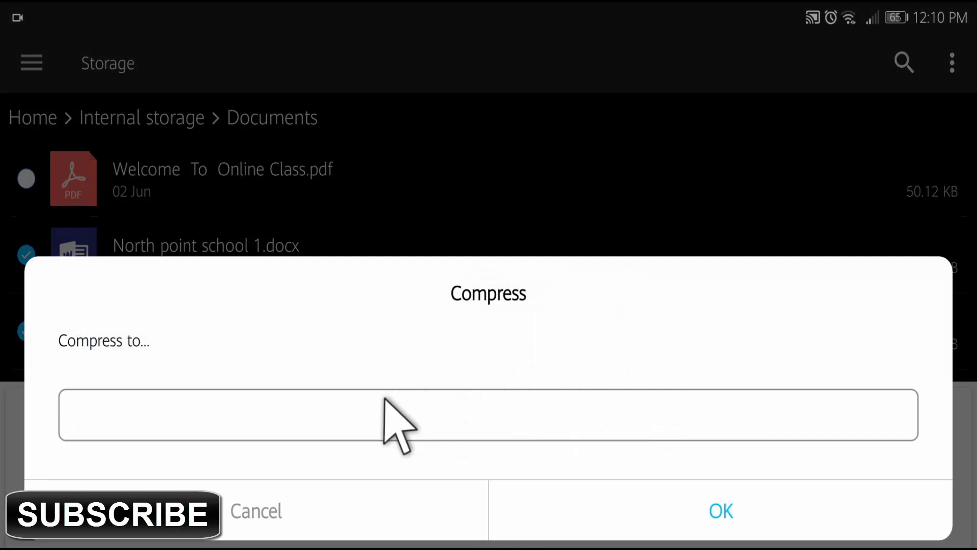
Name the archive 'test' and confirm to create test.zip in Documents.
{"action": "left_click", "coordinate": [353, 406]}
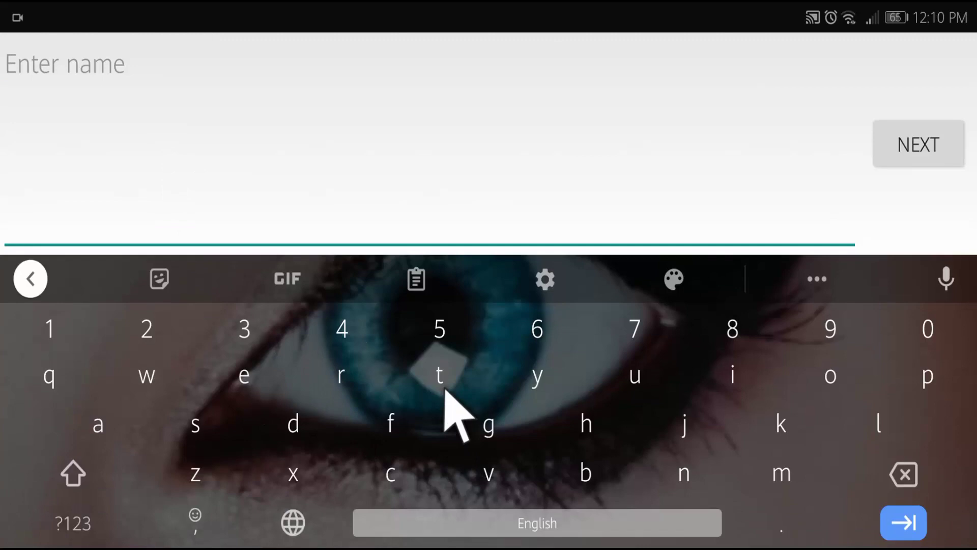
{"action": "left_click", "coordinate": [442, 384]}
{"action": "left_click", "coordinate": [246, 377]}
{"action": "left_click", "coordinate": [196, 424]}
{"action": "left_click", "coordinate": [441, 380]}
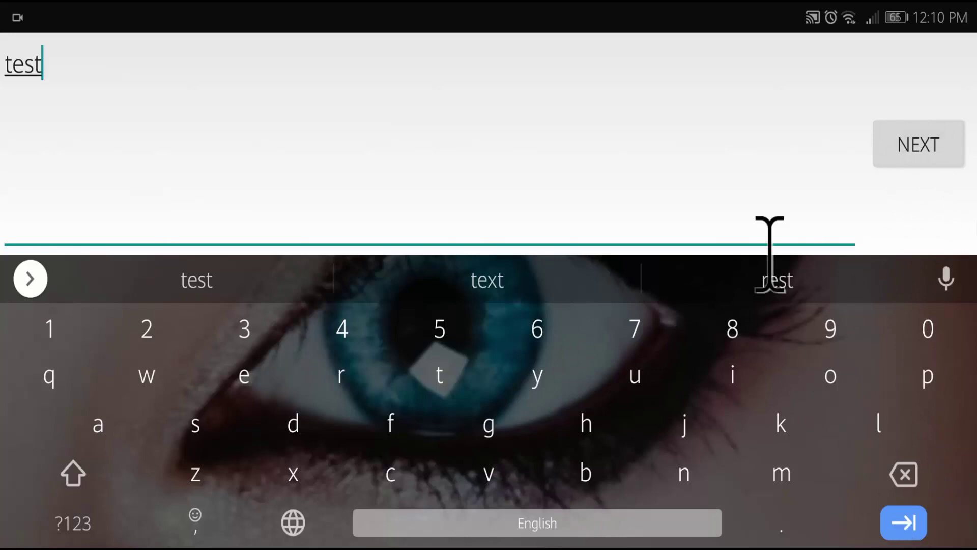
{"action": "left_click", "coordinate": [929, 146]}
{"action": "left_click", "coordinate": [677, 502]}
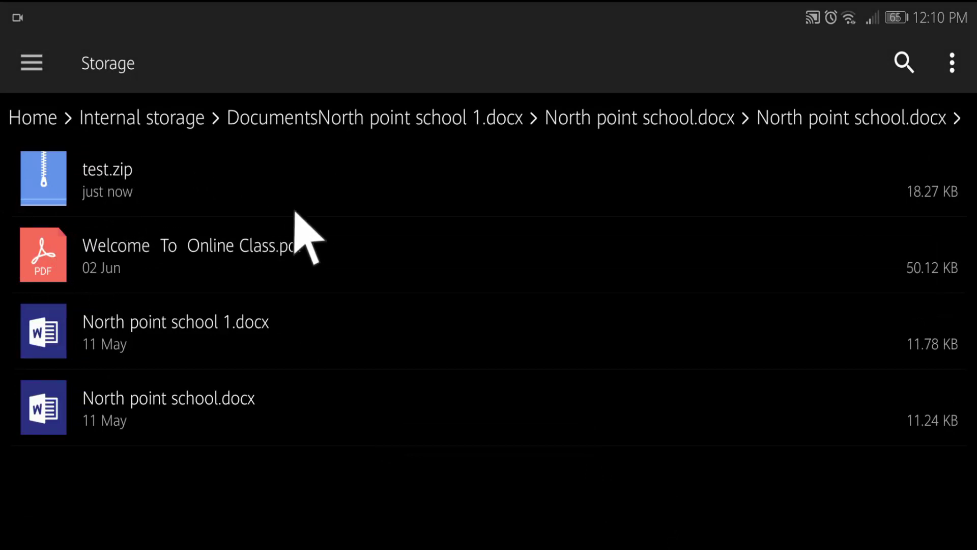
Select test.zip and show its details.
{"action": "left_click", "coordinate": [96, 184]}
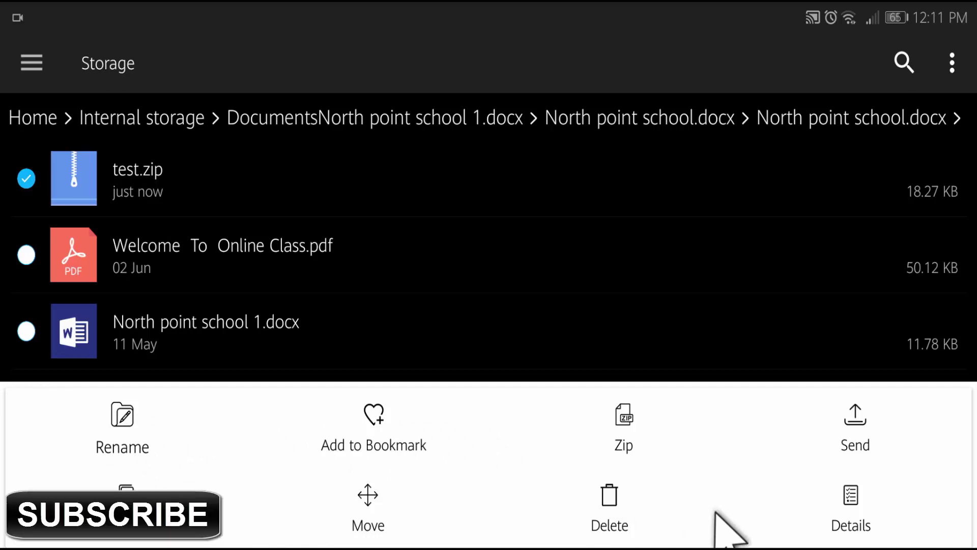
{"action": "left_click", "coordinate": [841, 497]}
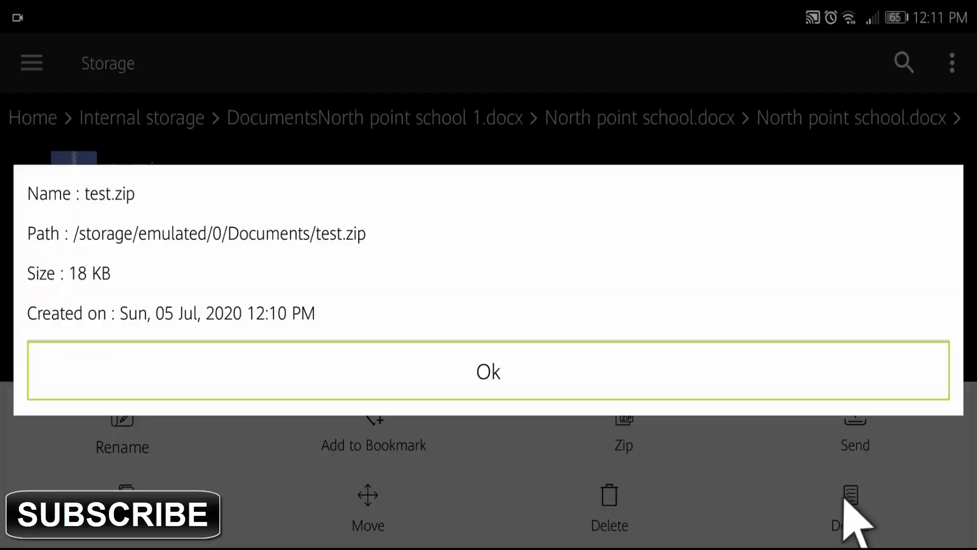